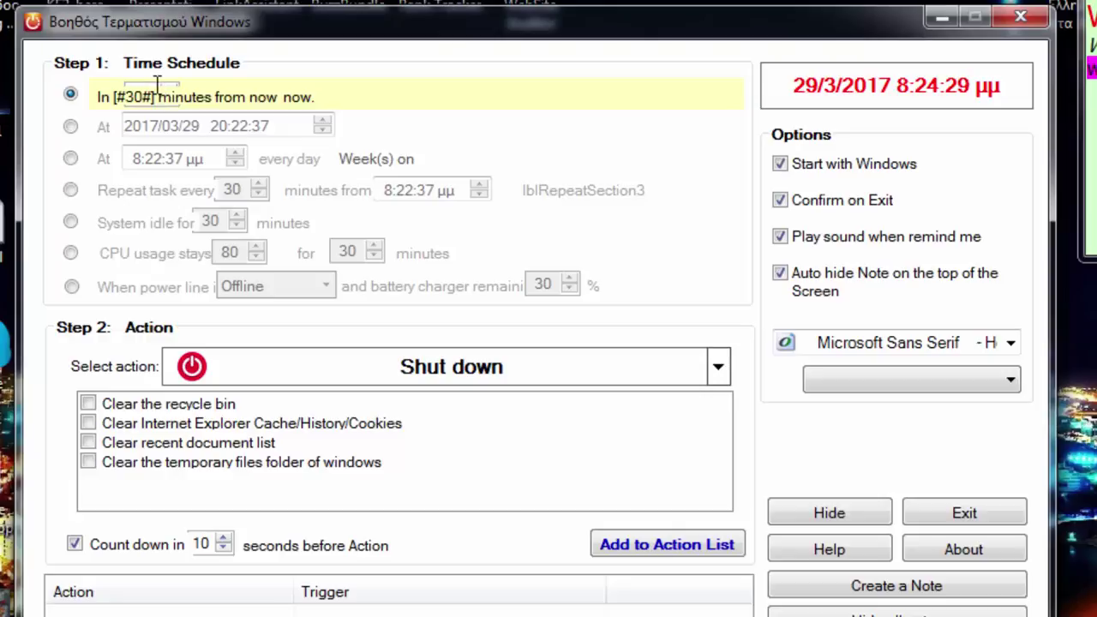
Step: Schedule the task for a specific date and time, setting the year to 2024
{"action": "left_click", "coordinate": [70, 126]}
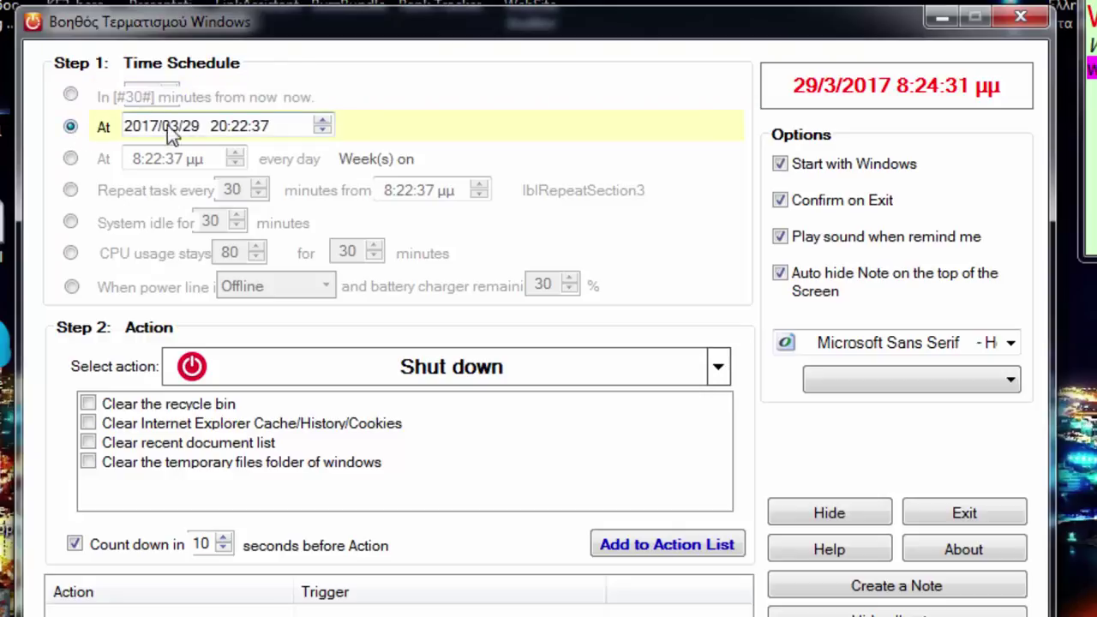
{"action": "left_click", "coordinate": [326, 122]}
{"action": "left_click", "coordinate": [325, 121]}
{"action": "left_click", "coordinate": [326, 121]}
{"action": "left_click", "coordinate": [325, 122]}
{"action": "left_click", "coordinate": [326, 122]}
{"action": "left_click", "coordinate": [325, 122]}
{"action": "left_click", "coordinate": [326, 122]}
{"action": "left_click", "coordinate": [169, 126]}
{"action": "key", "text": "Left"}
Step: Try the daily, specific-date, repeating and CPU-usage triggers in the time schedule
{"action": "left_click", "coordinate": [72, 157]}
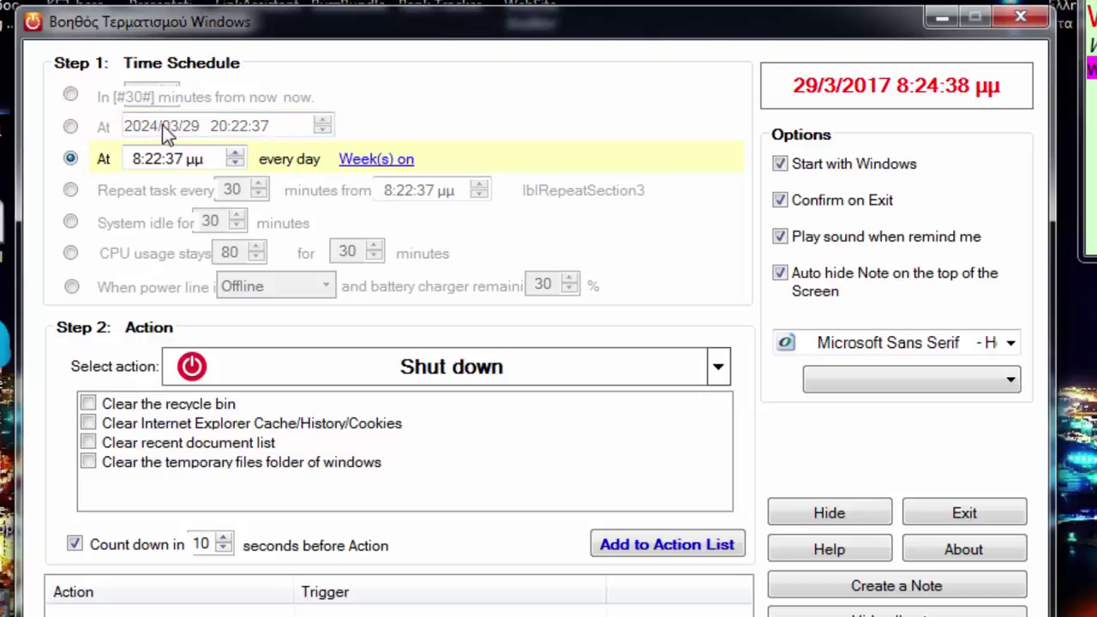
{"action": "left_click", "coordinate": [70, 126]}
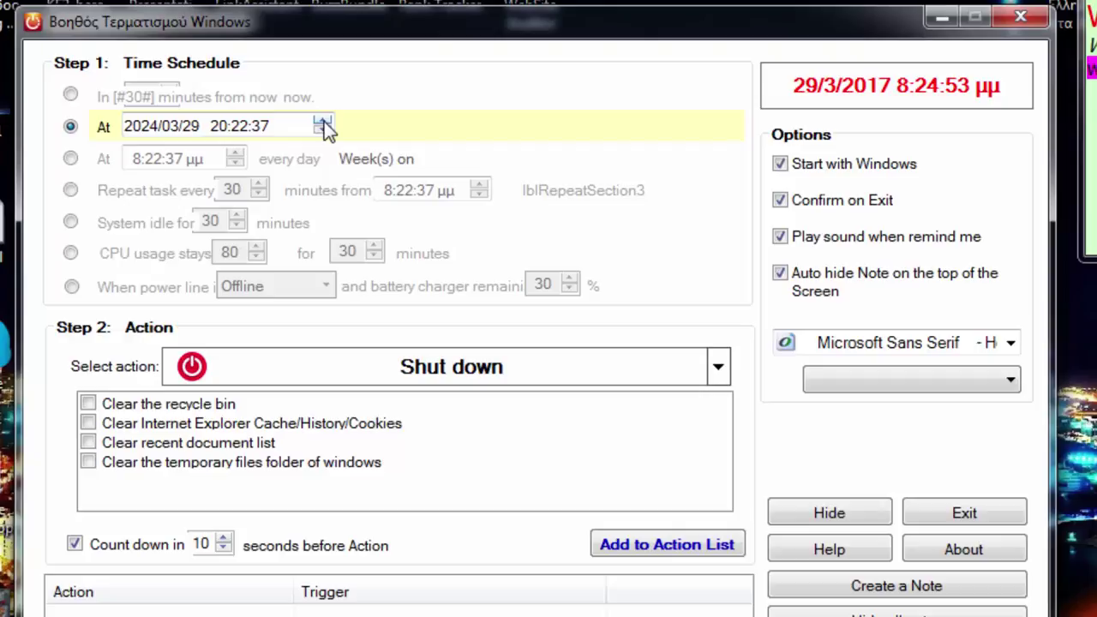
{"action": "left_click", "coordinate": [296, 157]}
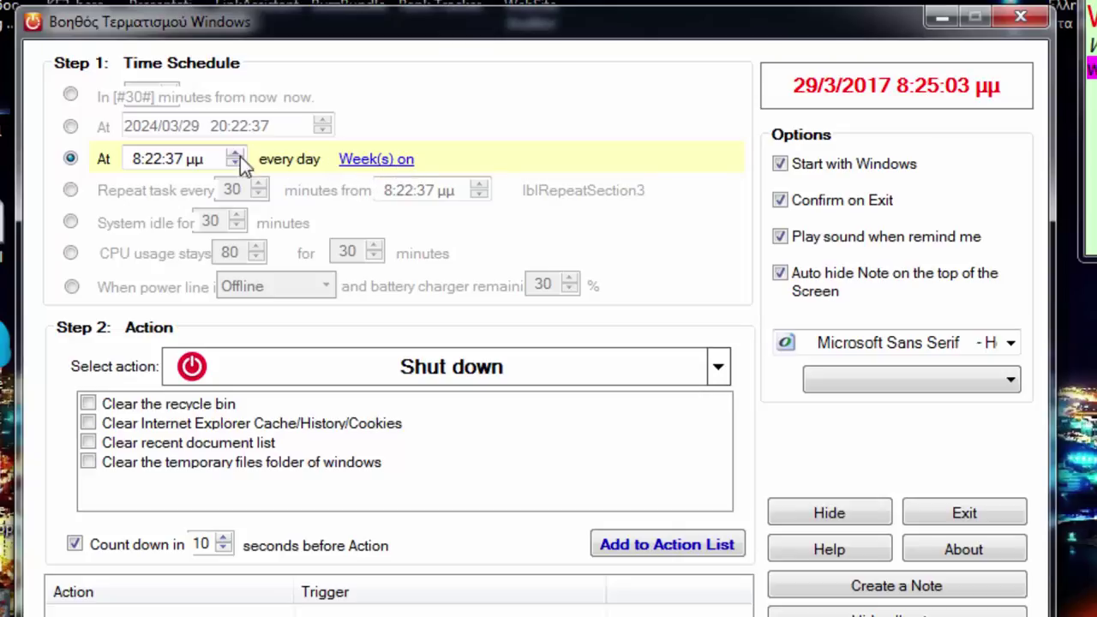
{"action": "left_click", "coordinate": [70, 191]}
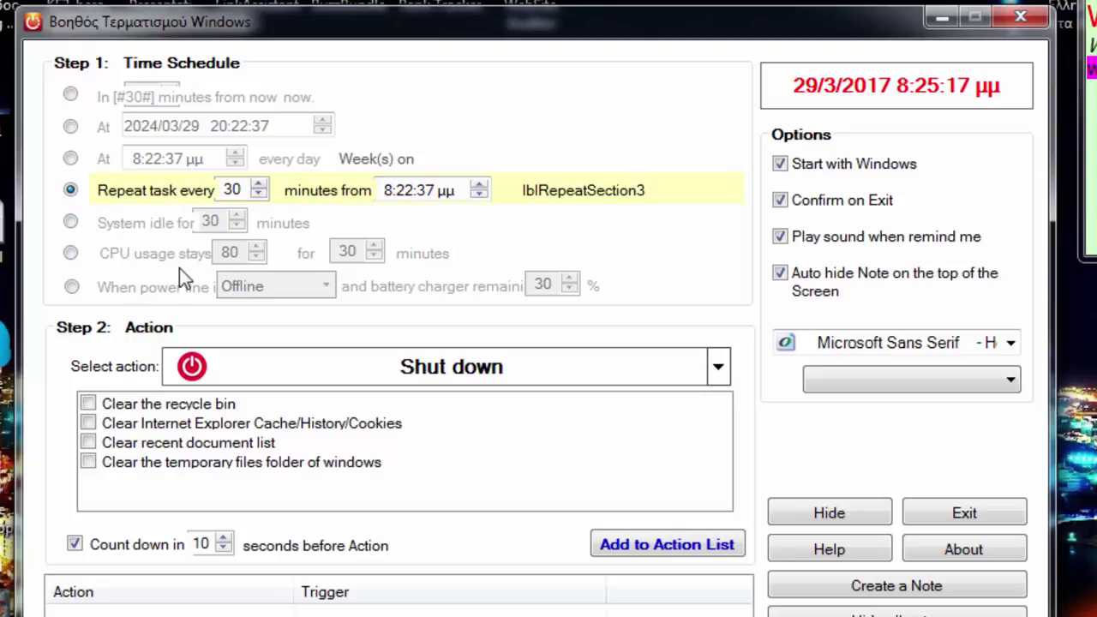
{"action": "left_click", "coordinate": [70, 254]}
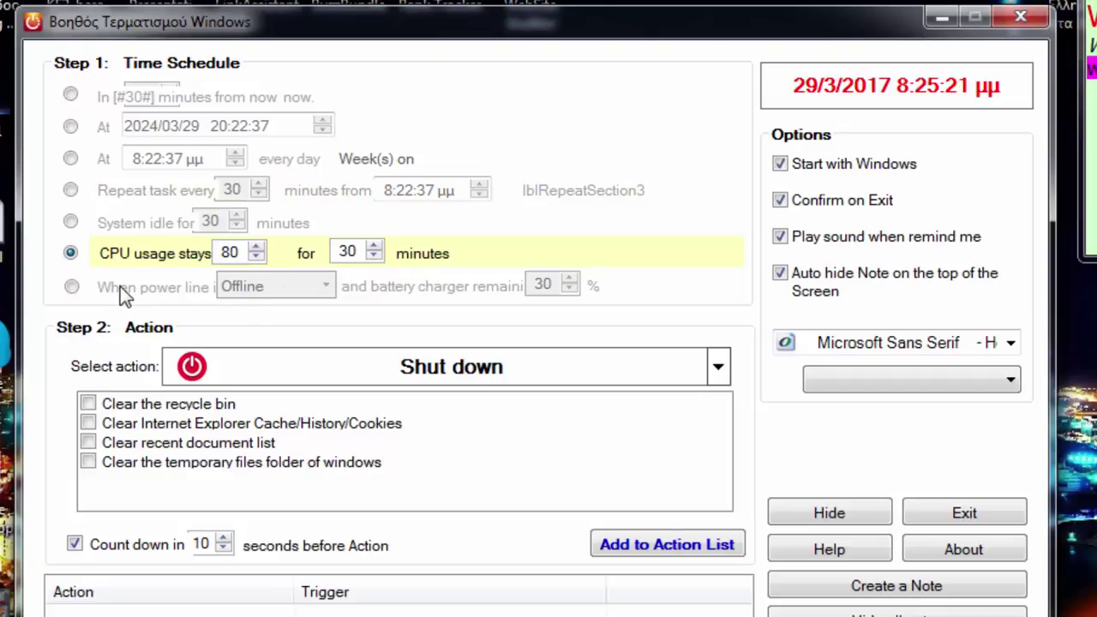
Step: Choose the power-line and battery trigger for the schedule, with Offline as the power state
{"action": "left_click", "coordinate": [76, 286]}
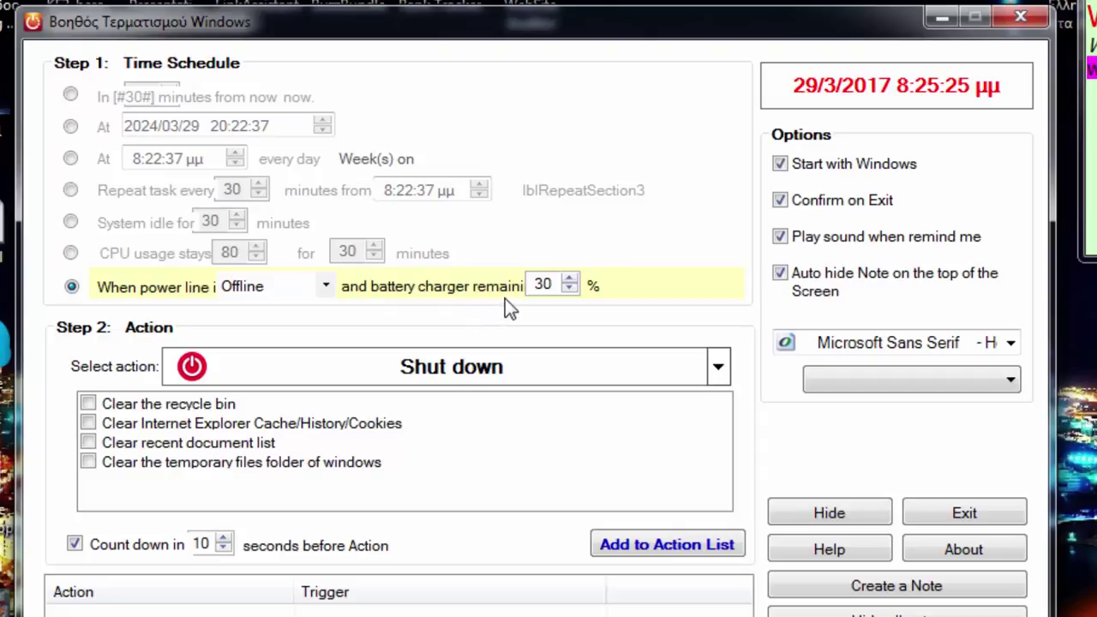
{"action": "left_click", "coordinate": [317, 288]}
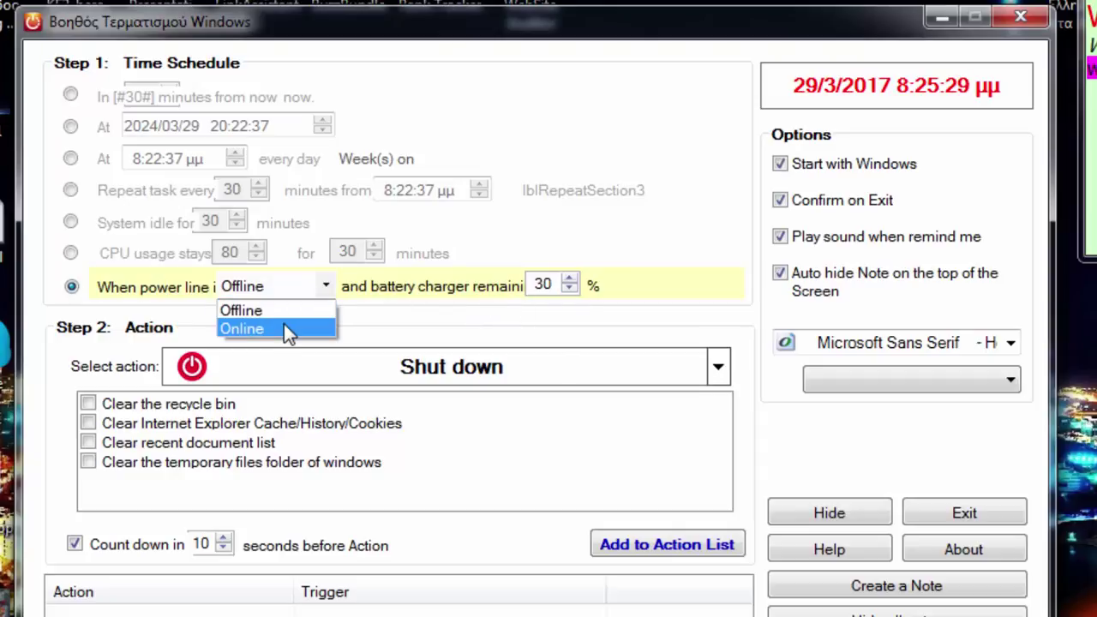
{"action": "left_click", "coordinate": [553, 224]}
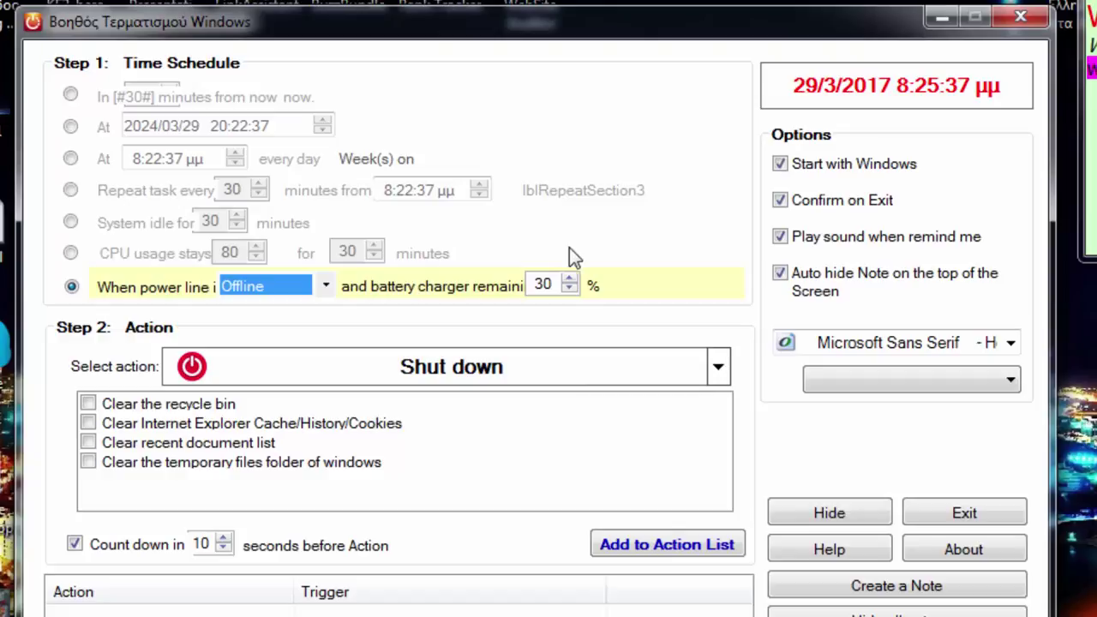
Step: Change the scheduled action to Display a message
{"action": "left_click", "coordinate": [525, 373]}
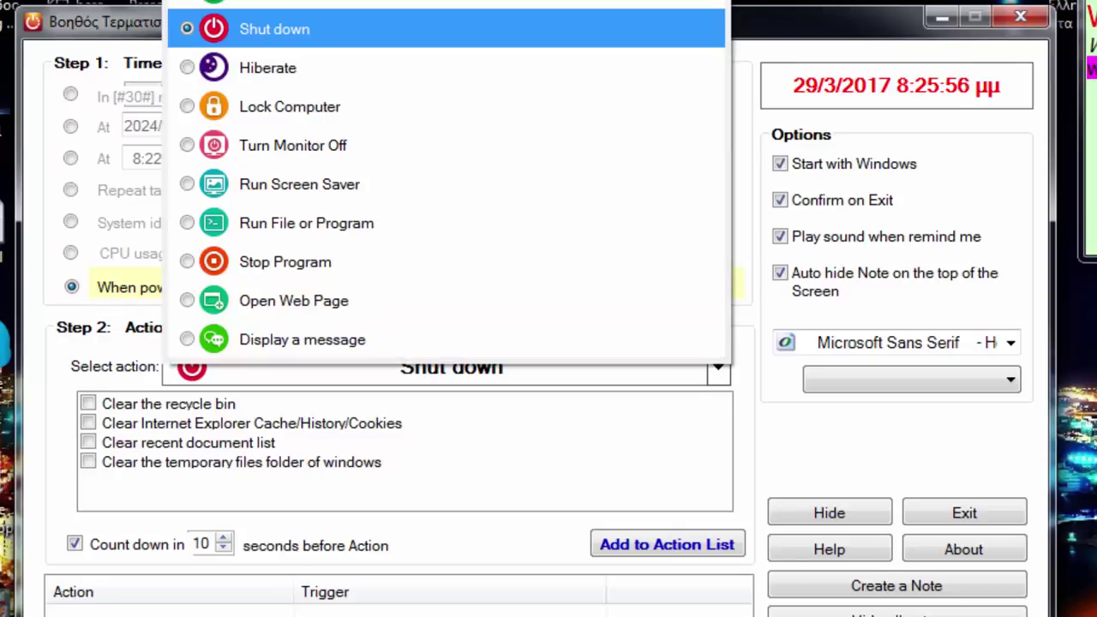
{"action": "key", "text": "Escape"}
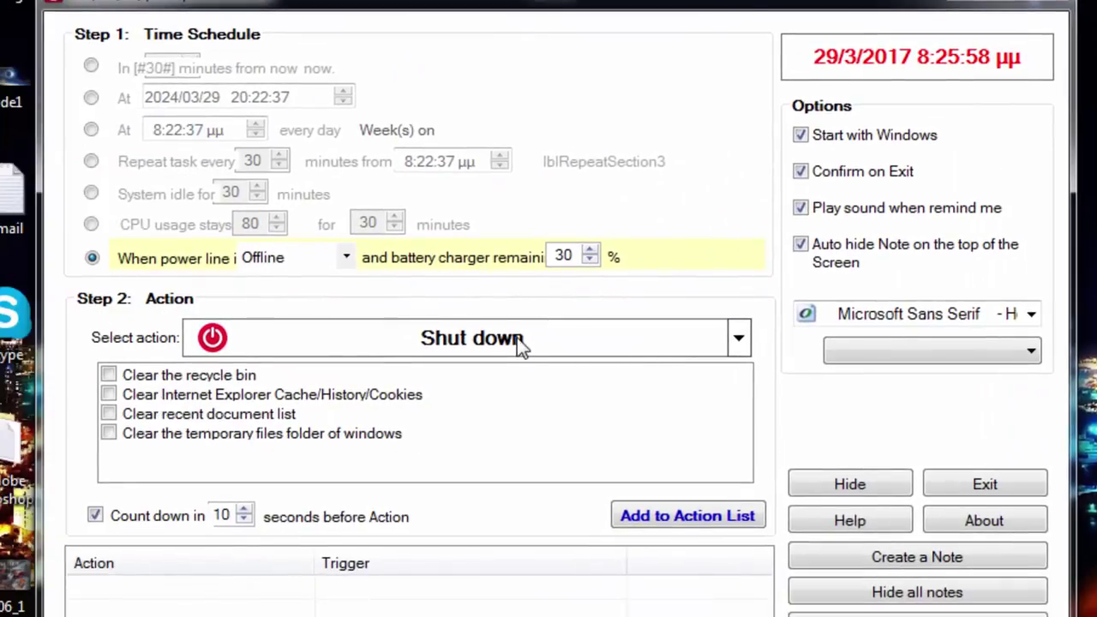
{"action": "left_click", "coordinate": [517, 338]}
{"action": "left_click", "coordinate": [206, 313]}
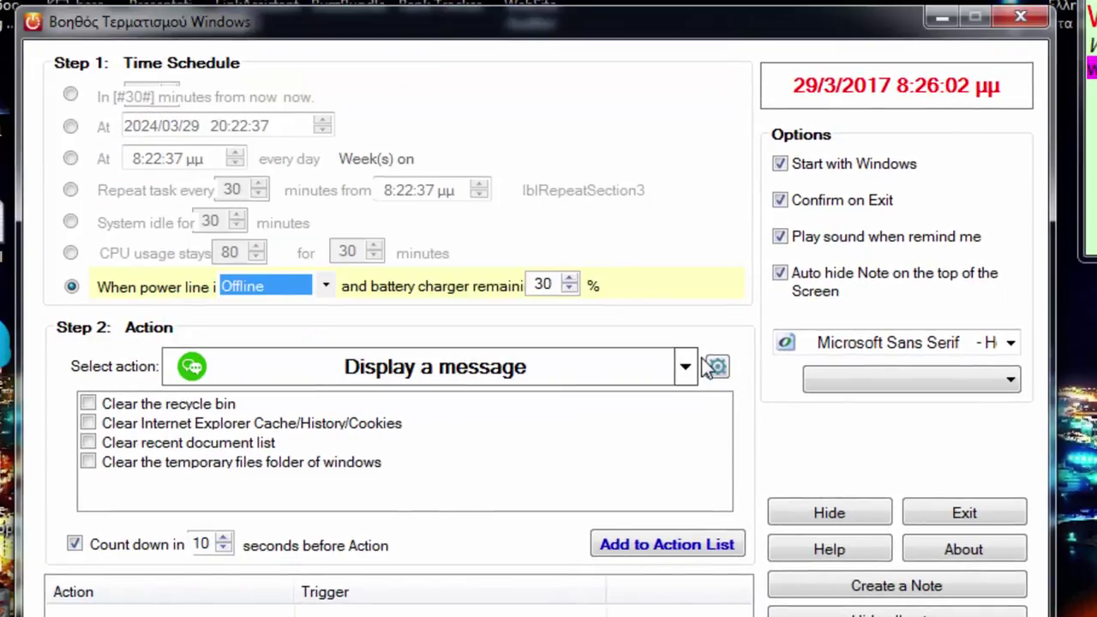
Step: Set the font color to bright green in the message action's settings and close the settings
{"action": "left_click", "coordinate": [708, 363]}
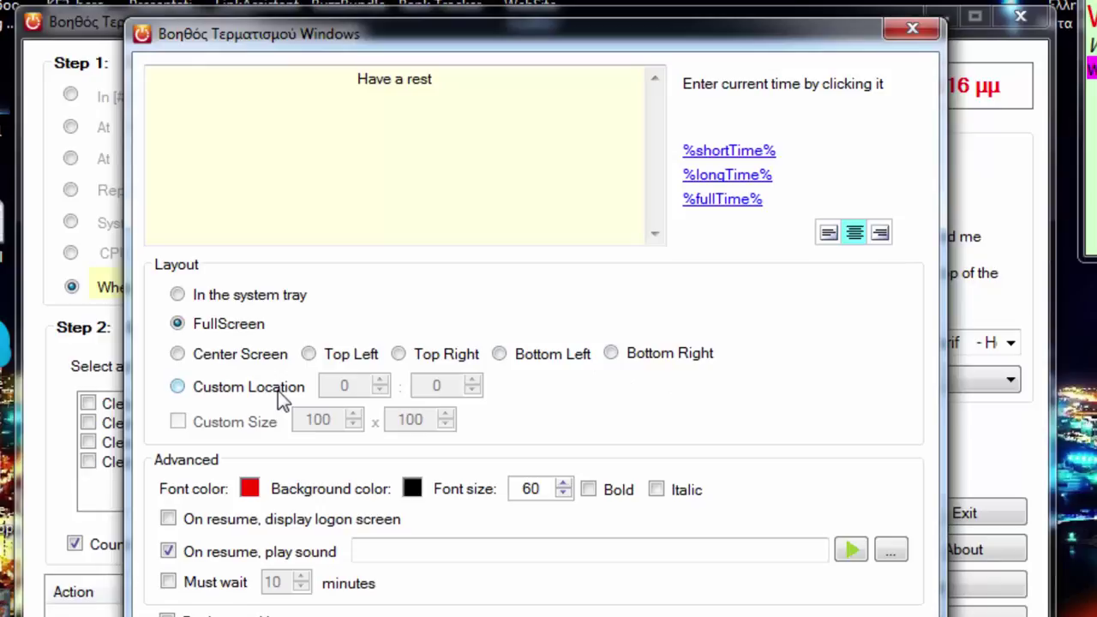
{"action": "left_click", "coordinate": [250, 488]}
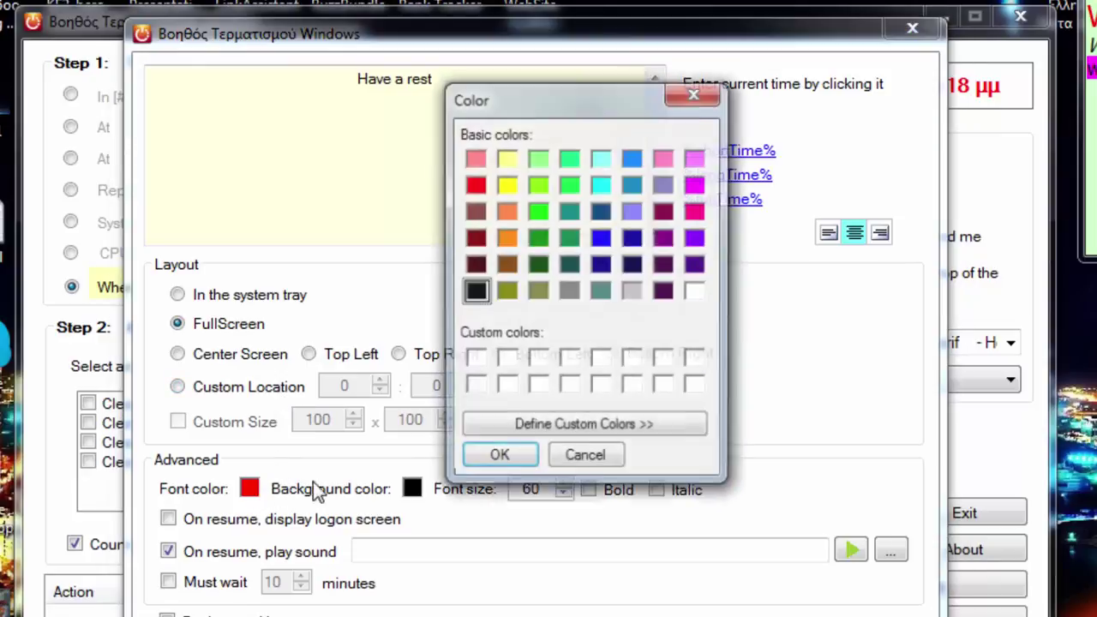
{"action": "left_click", "coordinate": [539, 216]}
{"action": "left_click", "coordinate": [510, 459]}
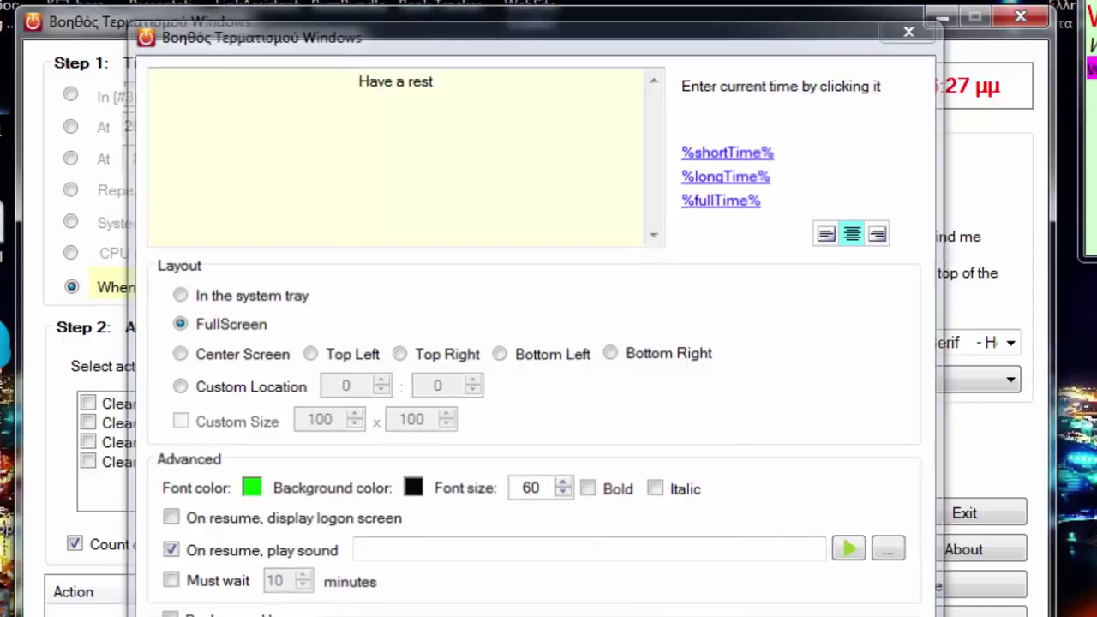
{"action": "key", "text": "Escape"}
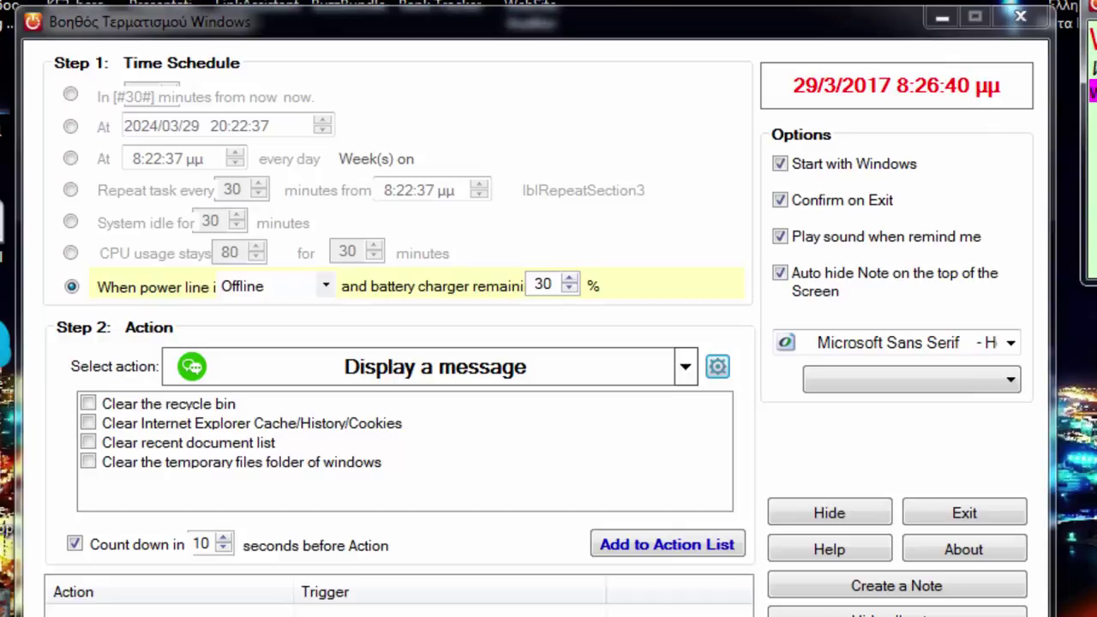
{"action": "left_click", "coordinate": [488, 374]}
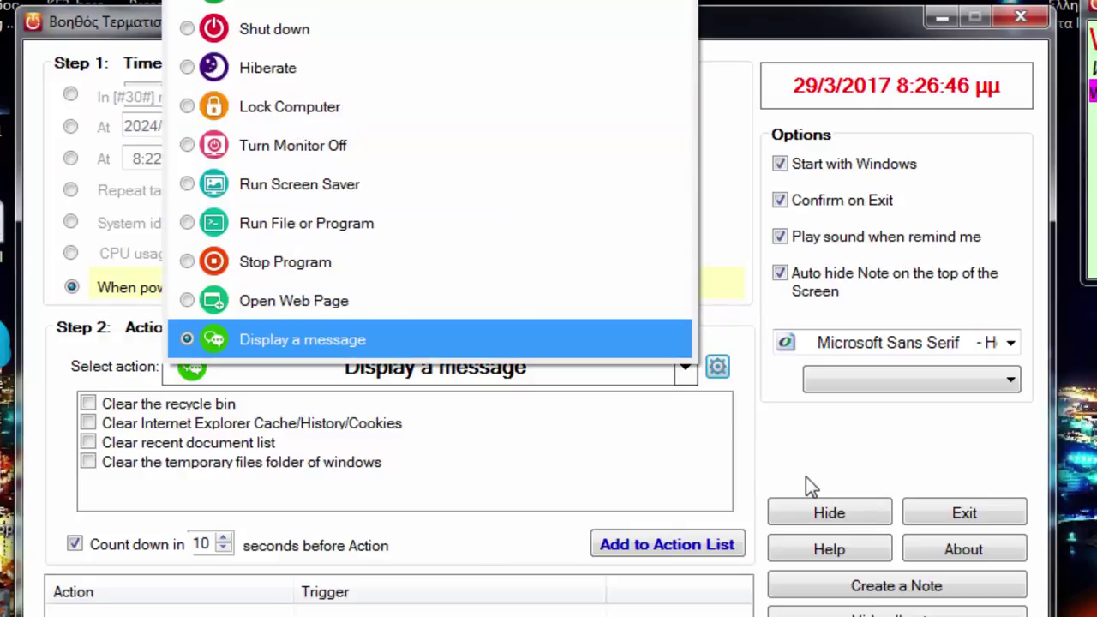
{"action": "left_click", "coordinate": [375, 427]}
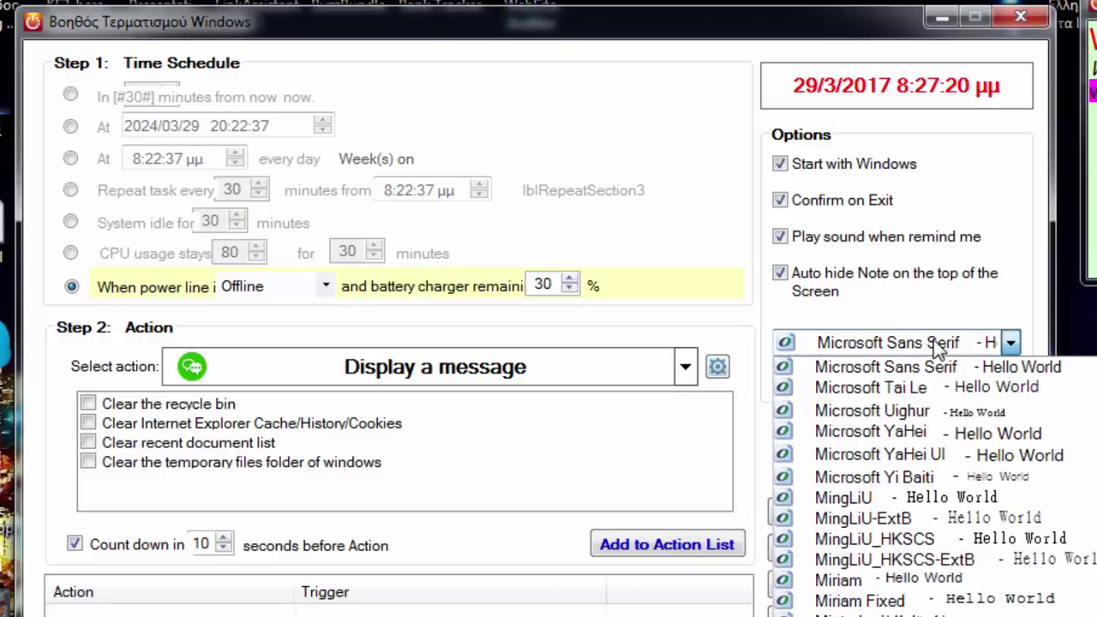
Step: Try the MingLiU_HKSCS, MingLiU_HKSCS-ExtB and MoolBoran fonts for the program's interface
{"action": "left_click", "coordinate": [913, 537]}
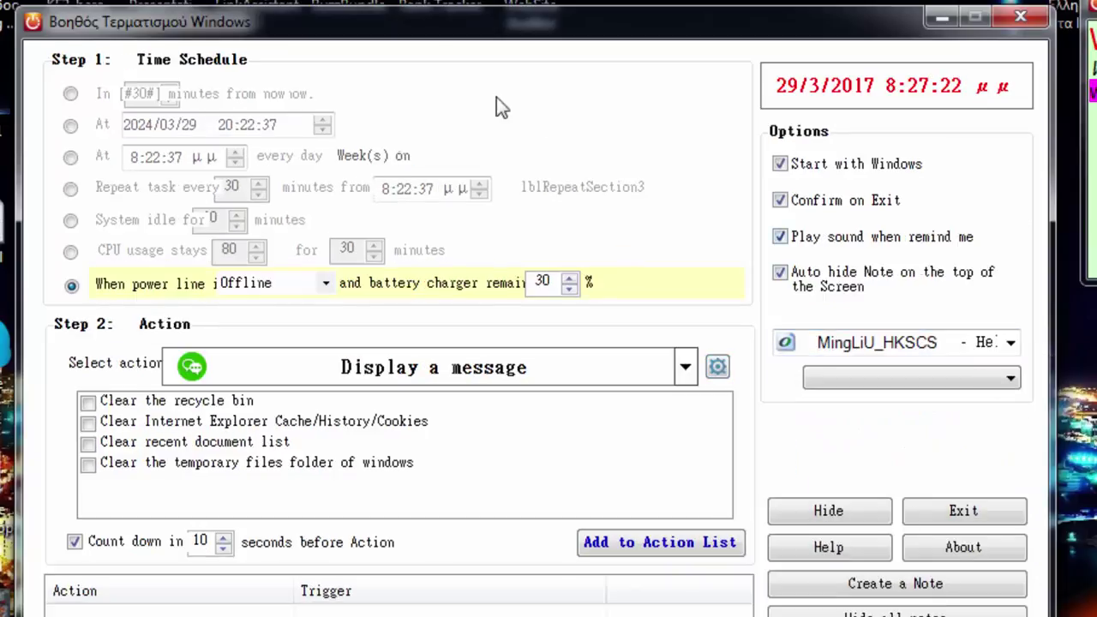
{"action": "left_click", "coordinate": [853, 344]}
{"action": "left_click", "coordinate": [866, 386]}
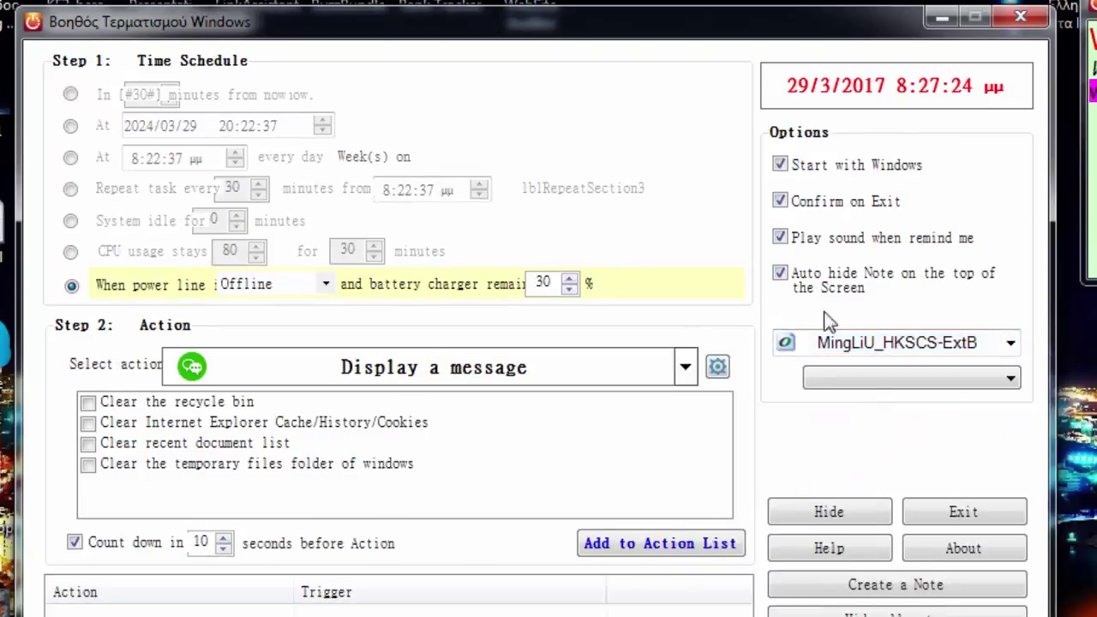
{"action": "left_click", "coordinate": [841, 342]}
{"action": "left_click", "coordinate": [857, 488]}
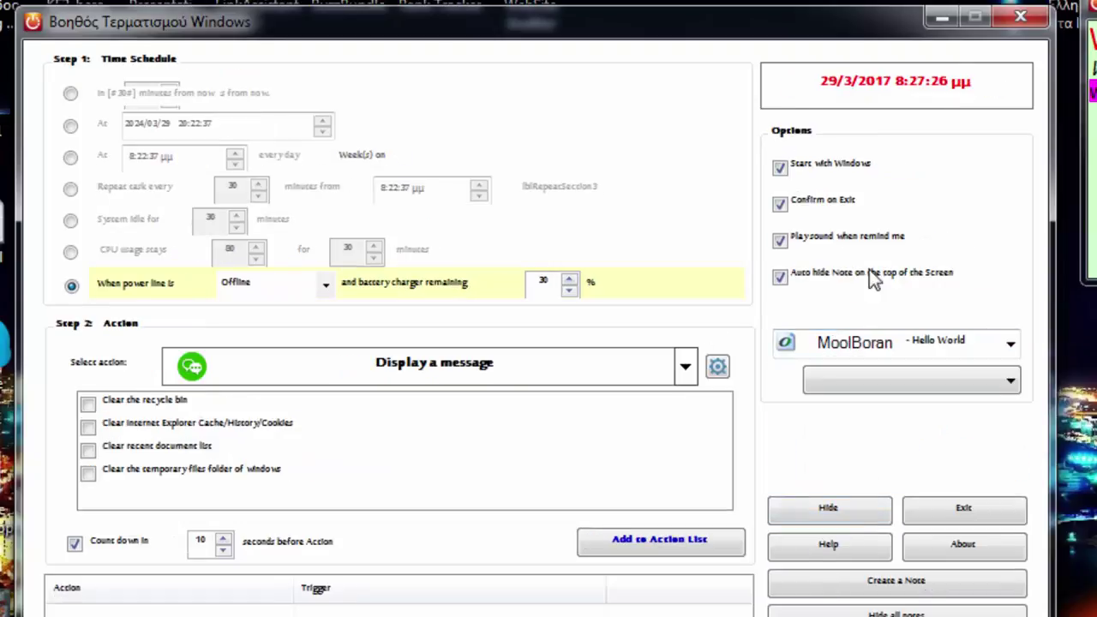
{"action": "left_click", "coordinate": [857, 343]}
{"action": "left_click", "coordinate": [878, 352]}
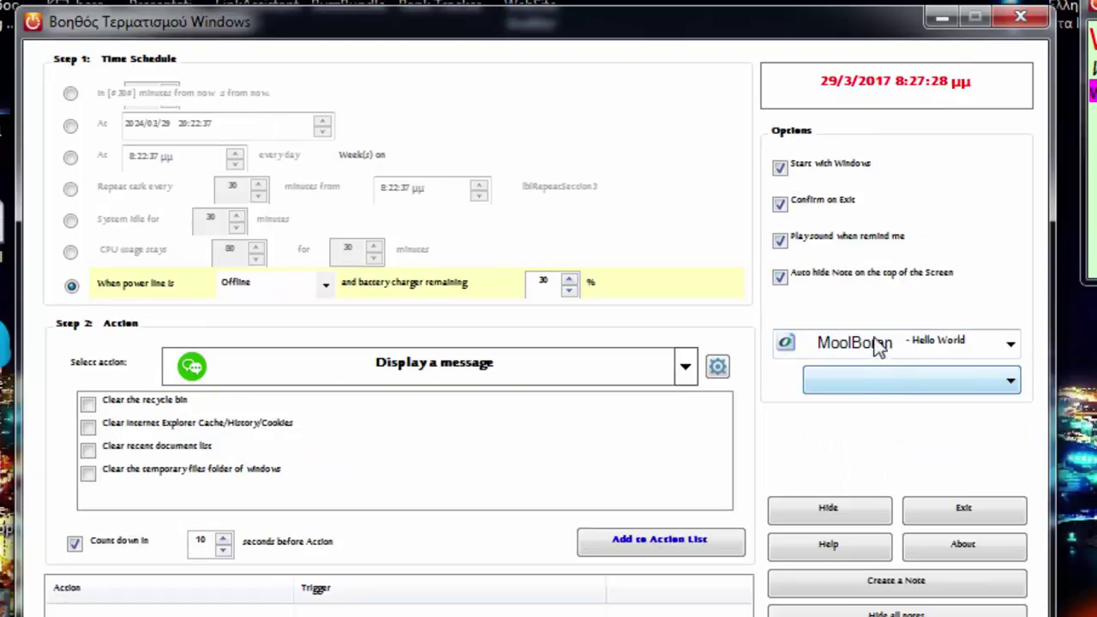
Step: Set the interface font to Arial and turn off the Start with Windows option
{"action": "left_click", "coordinate": [891, 343]}
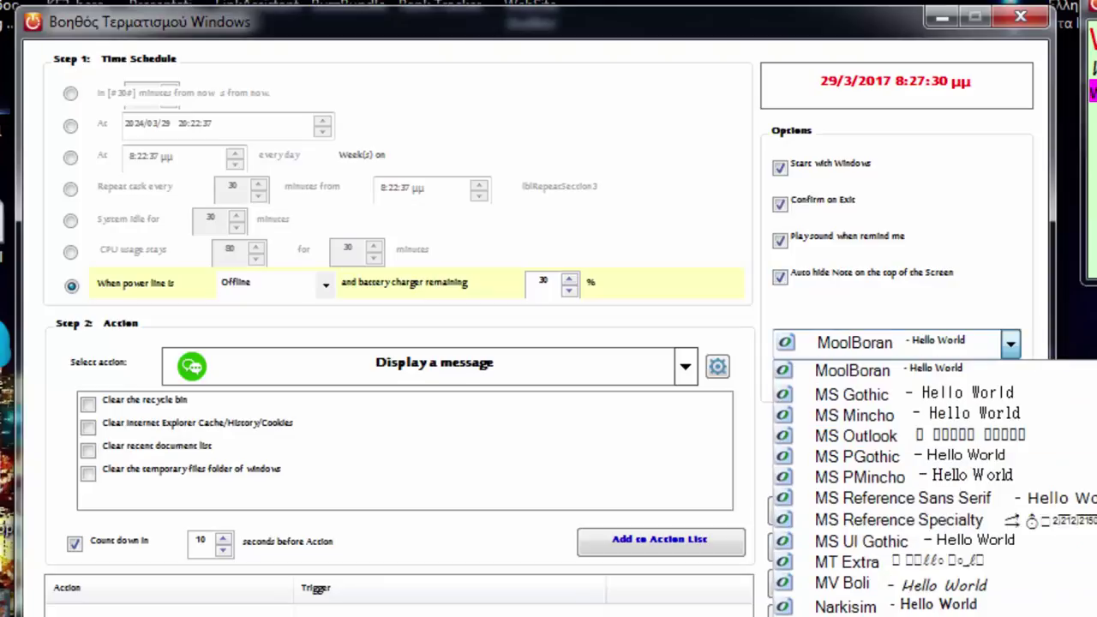
{"action": "scroll", "coordinate": [925, 489], "scroll_direction": "up", "scroll_amount": 20}
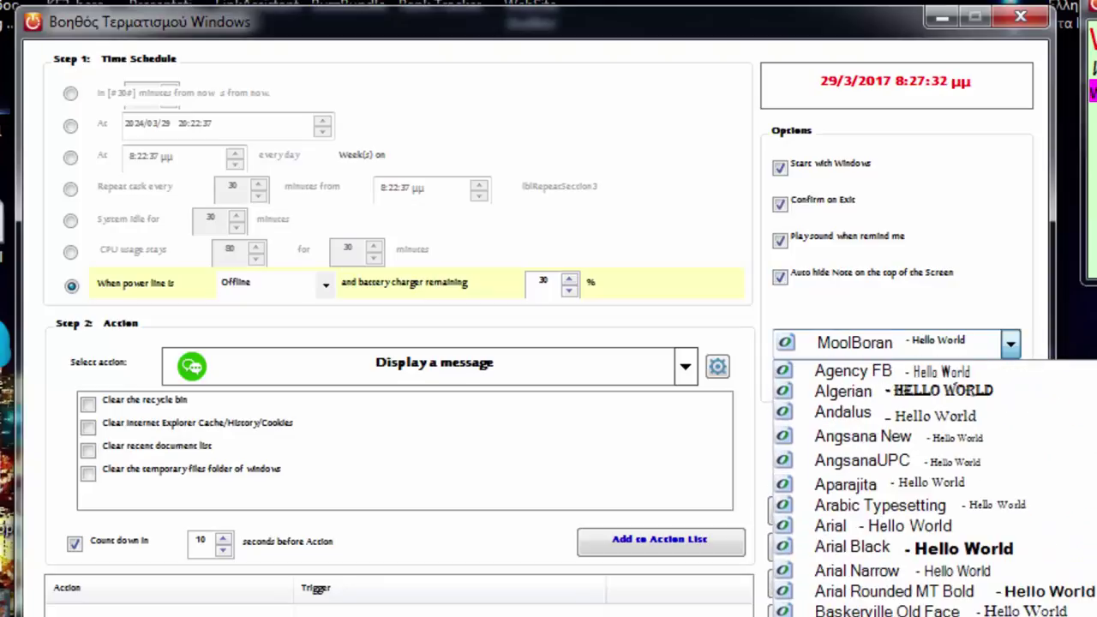
{"action": "left_click", "coordinate": [829, 526]}
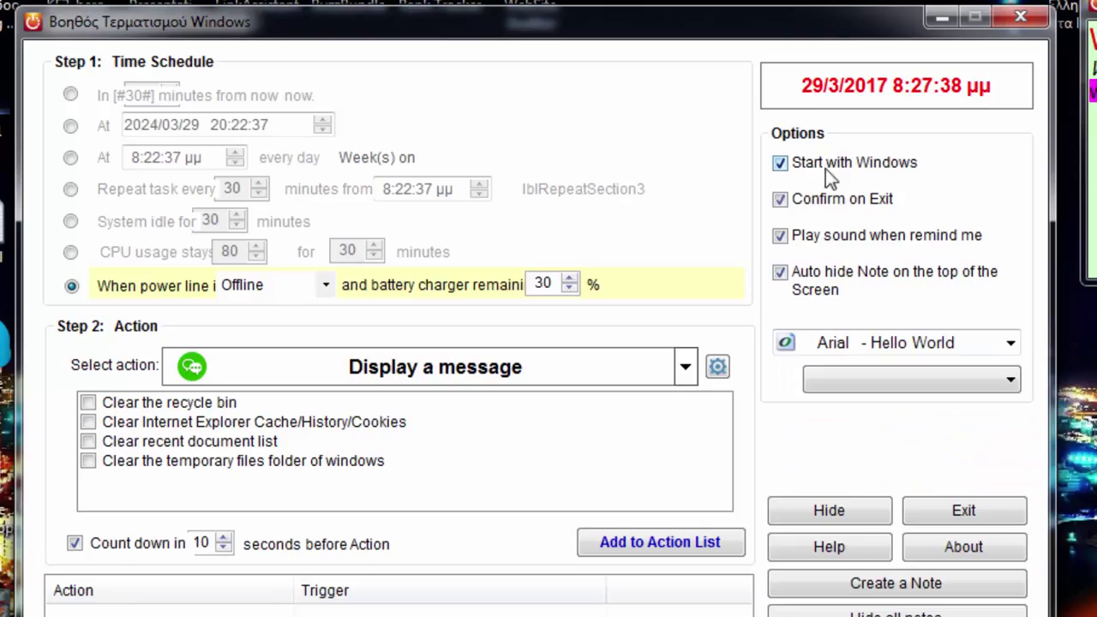
{"action": "left_click", "coordinate": [780, 169]}
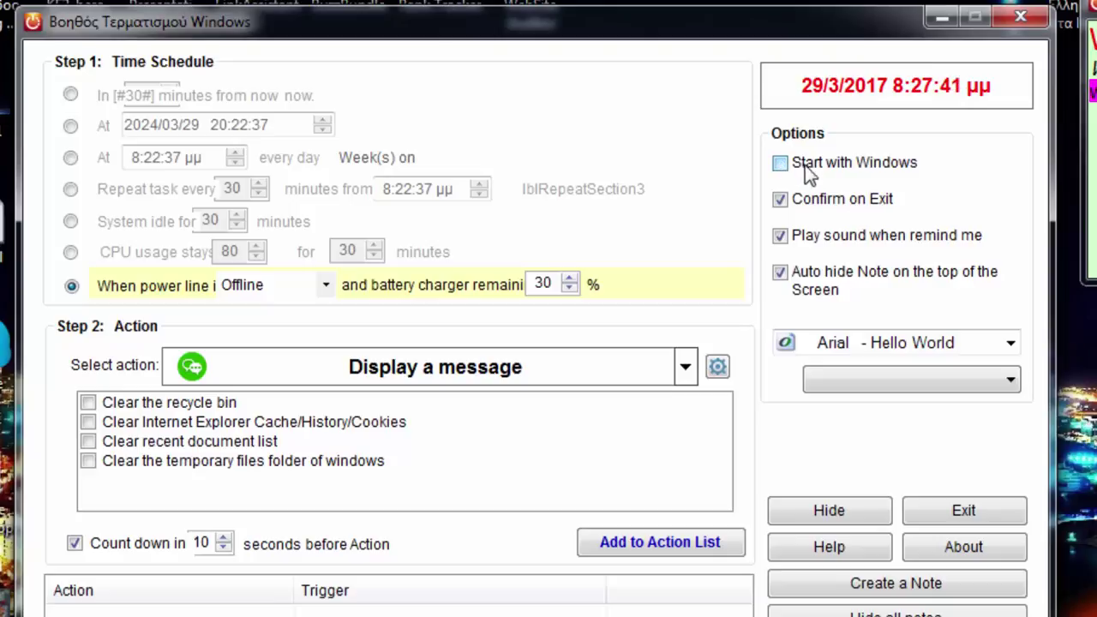